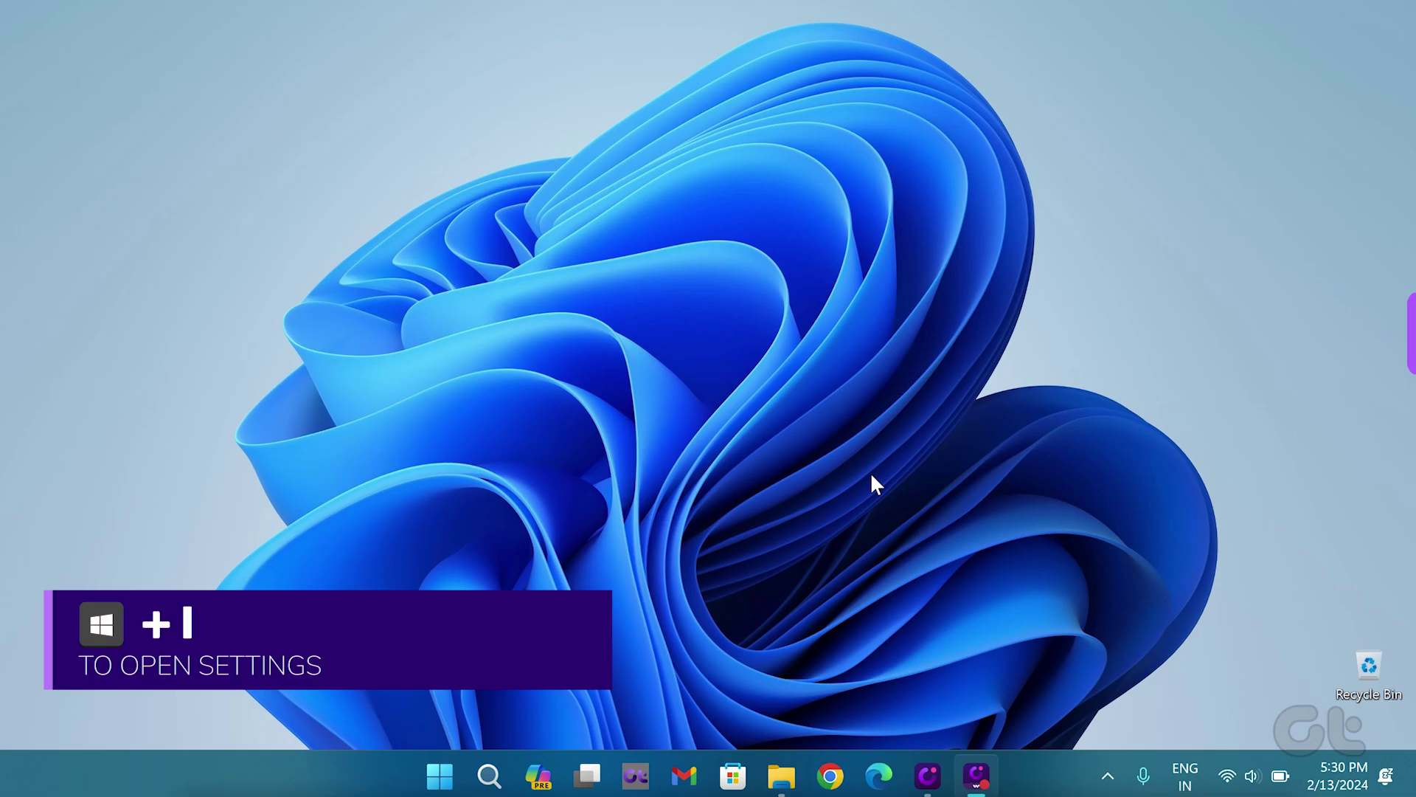
Open Settings and go to System > Recovery.
key("super+i")
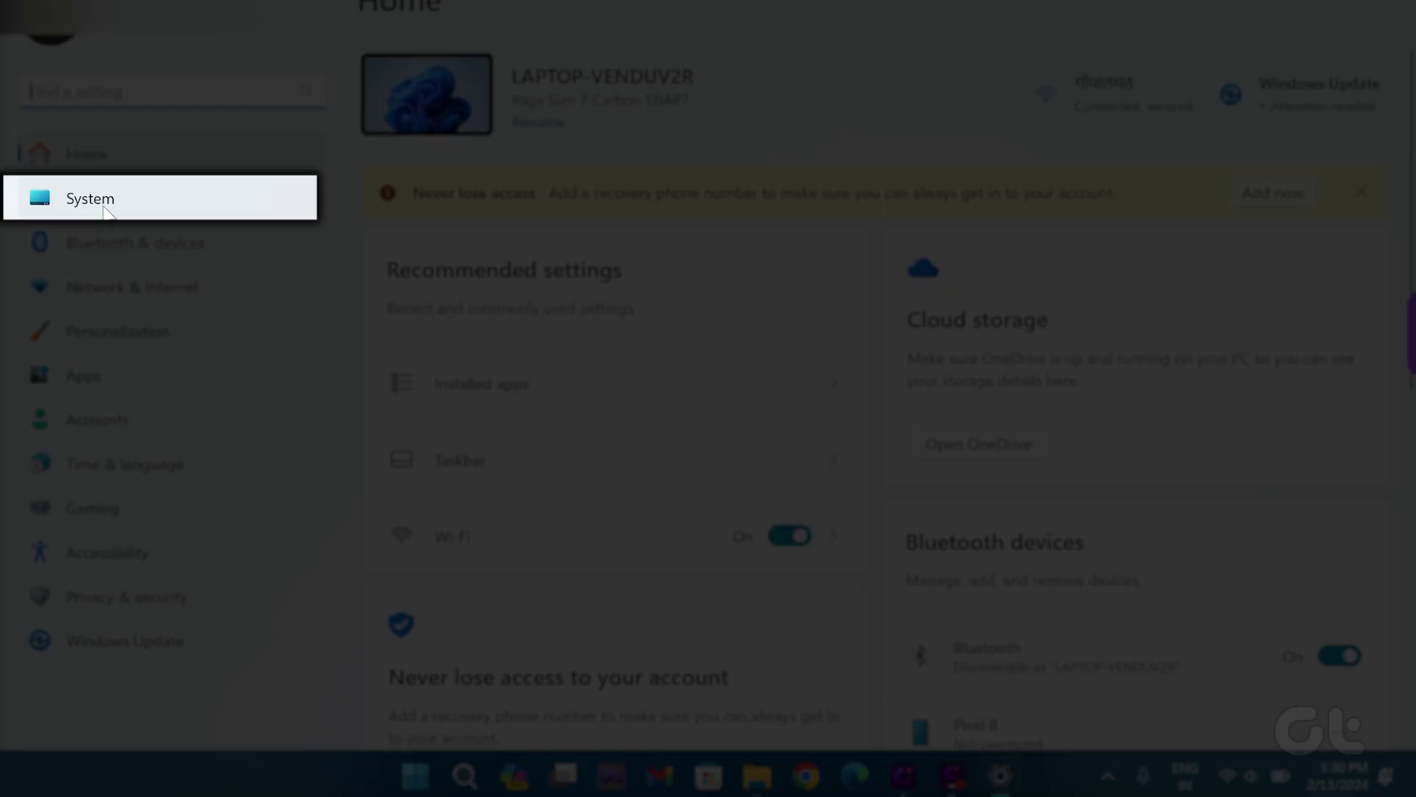
left_click(108, 205)
scroll(761, 646, "down", 10)
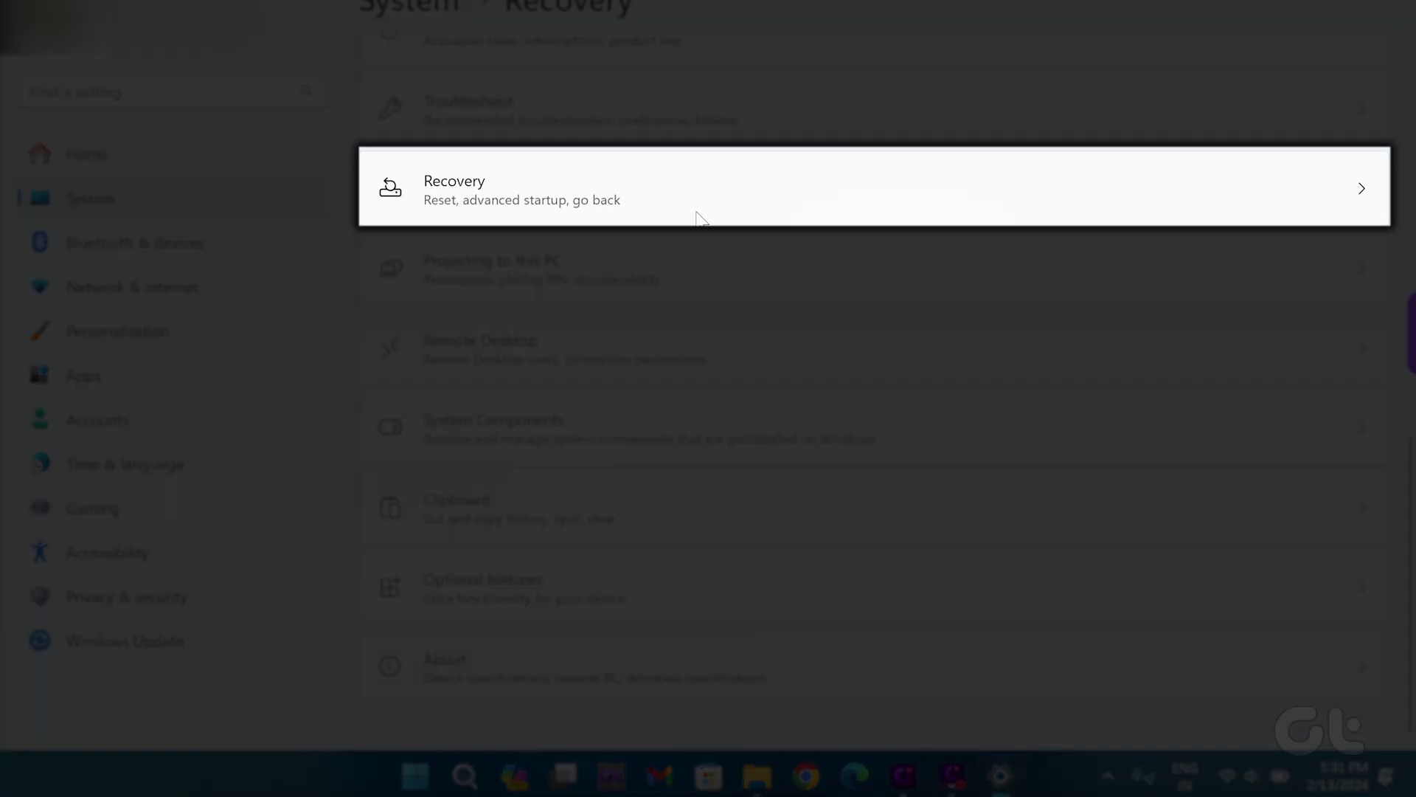
left_click(686, 188)
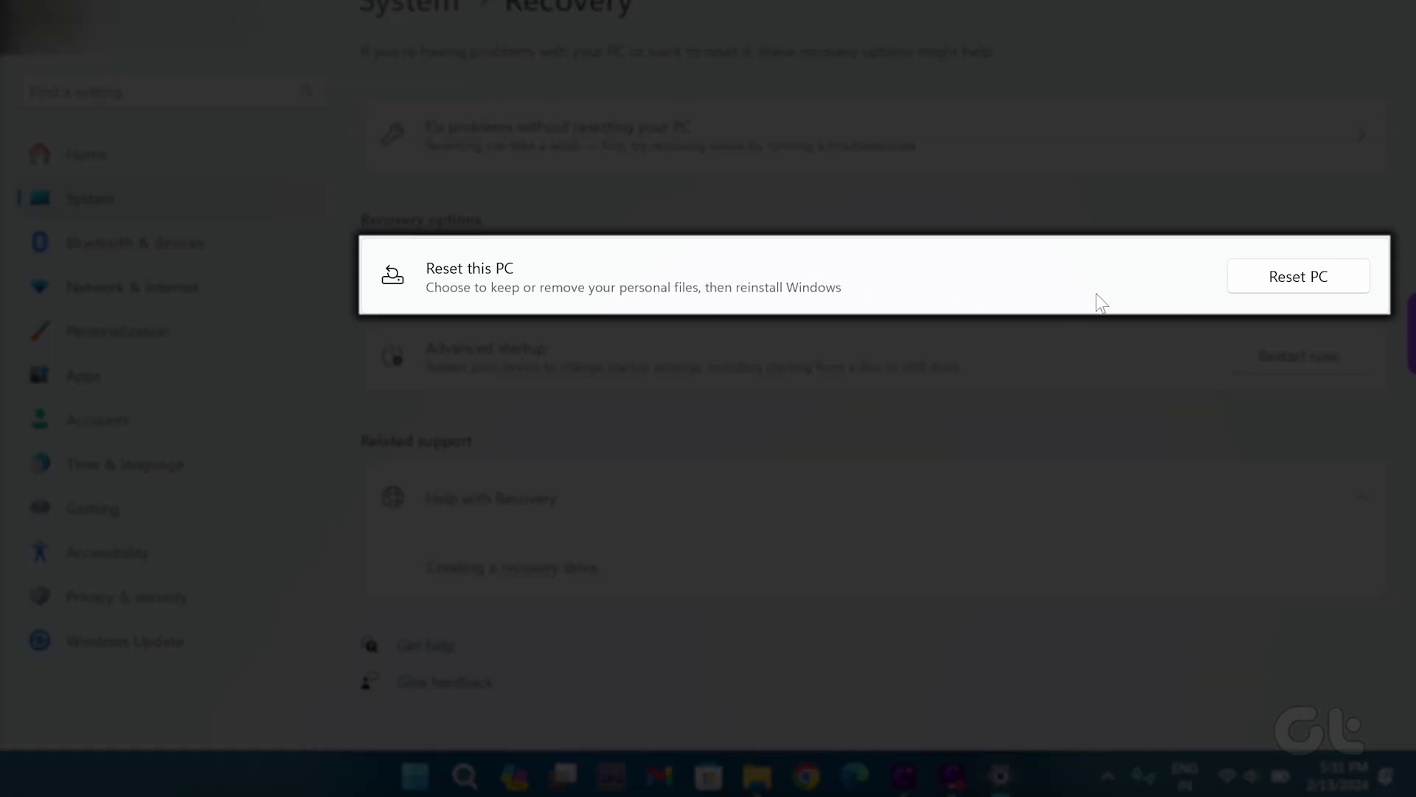
Launch the Reset this PC wizard from the Recovery page.
left_click(1298, 280)
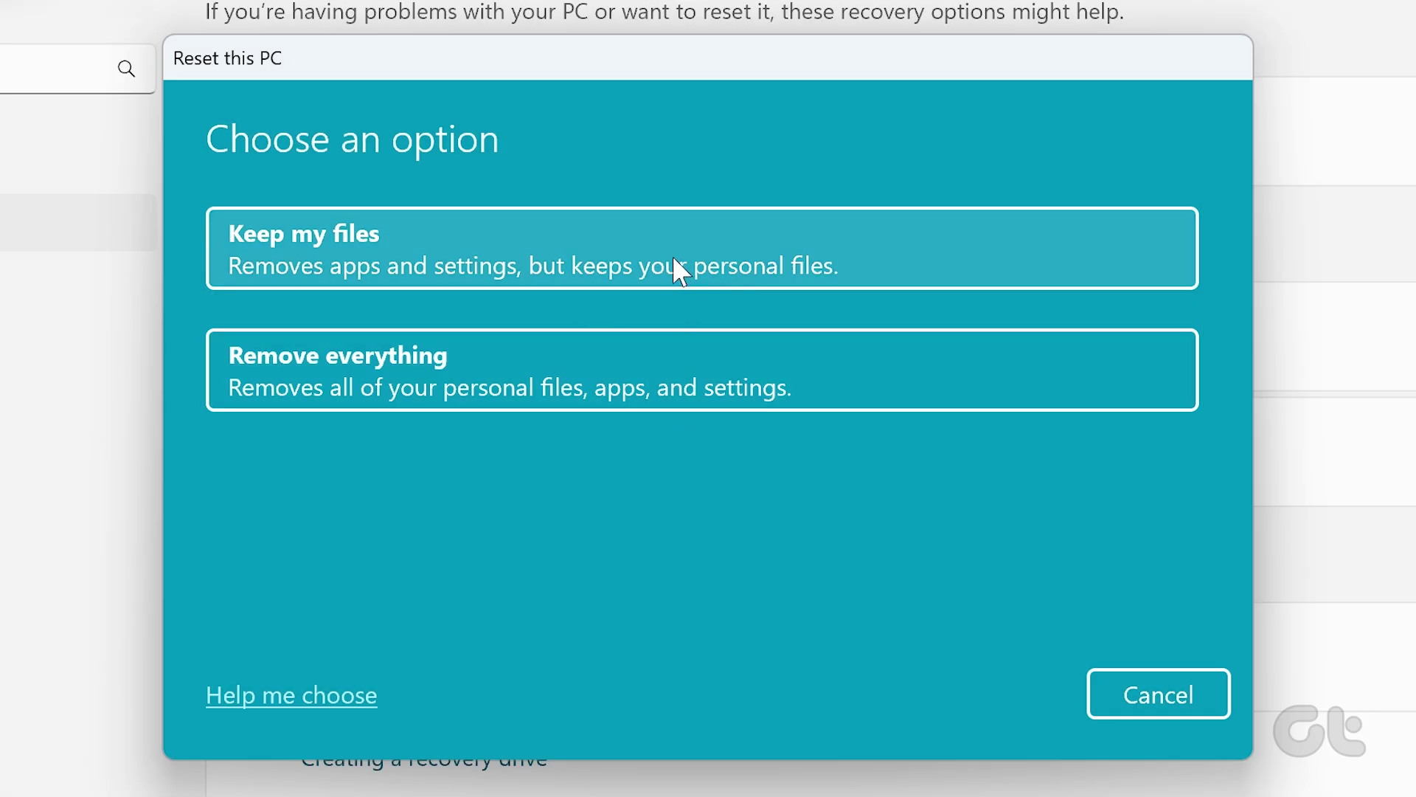
Choose Keep my files, then Local reinstall.
left_click(671, 256)
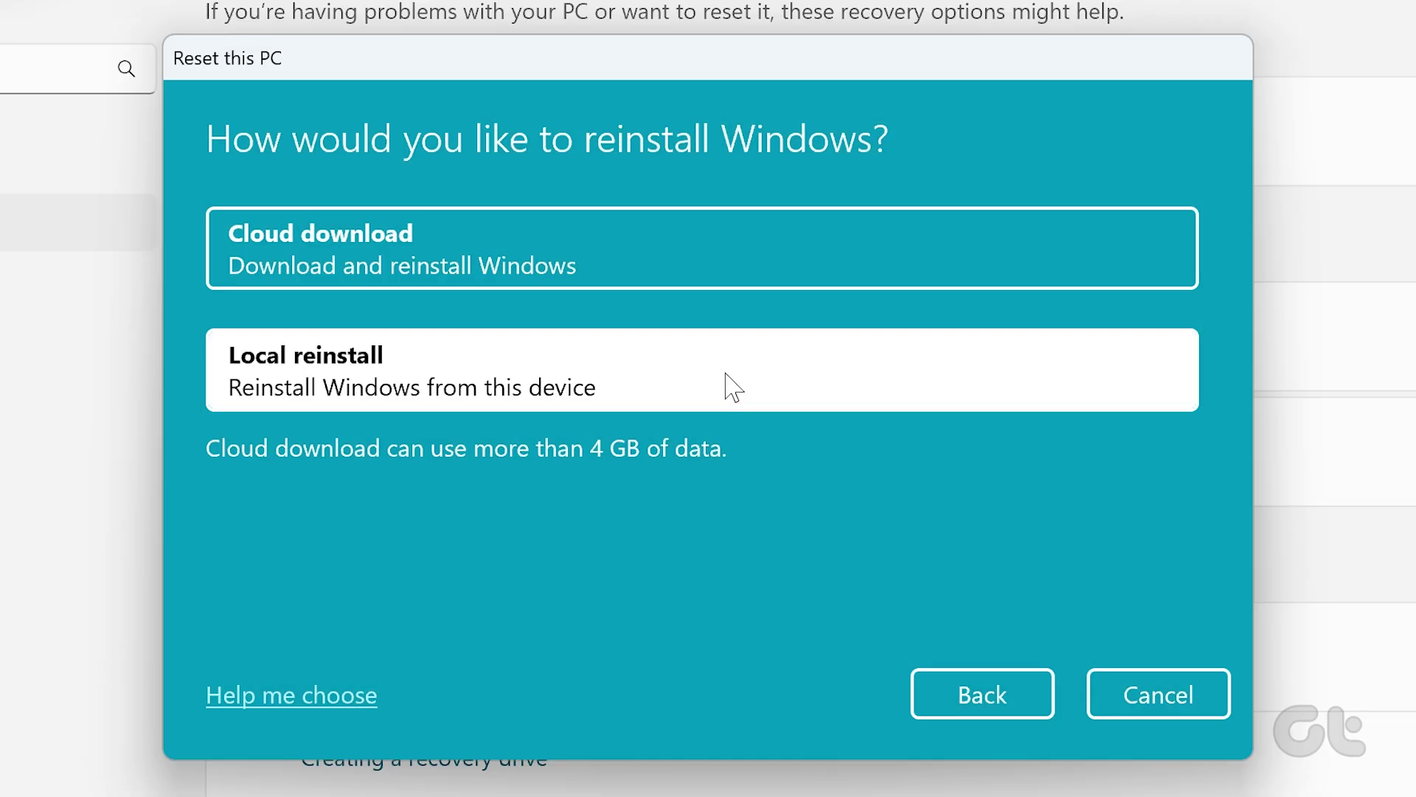
left_click(725, 370)
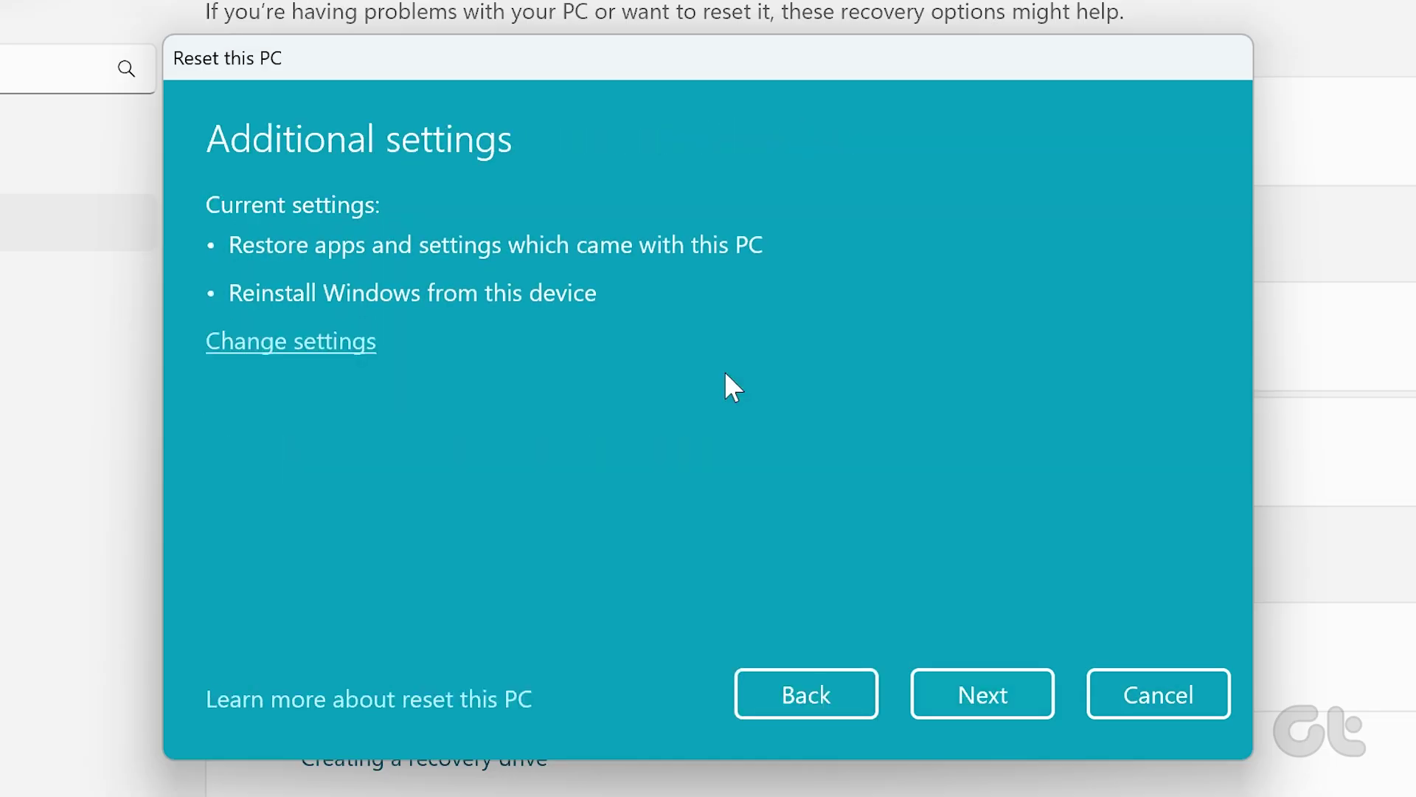